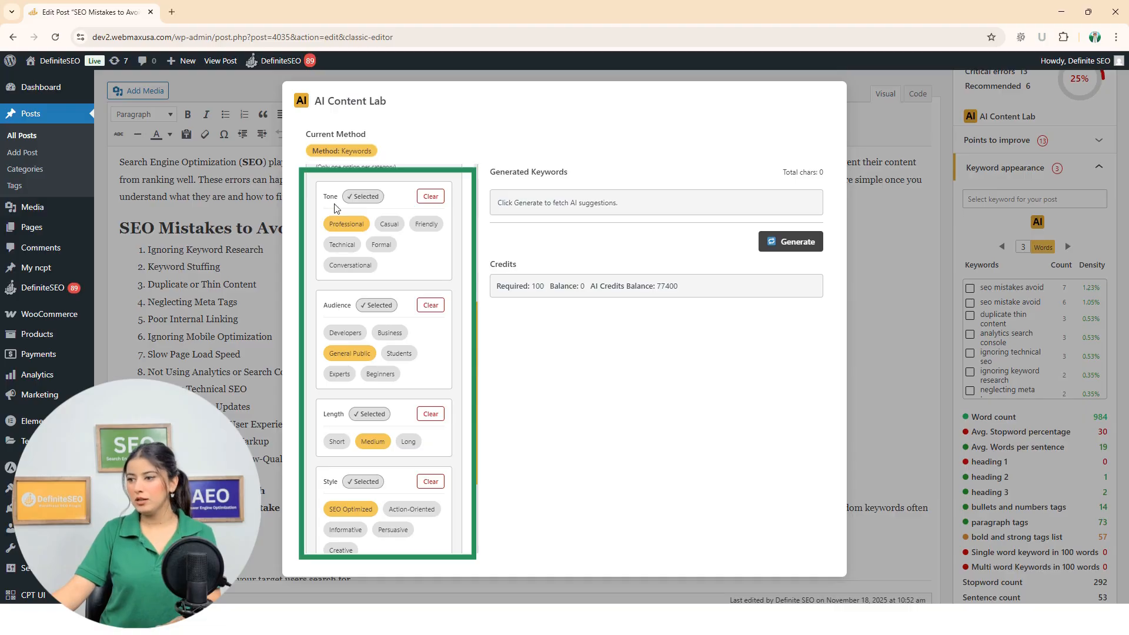
Step: Generate AI keyword suggestions for the post with the preset context and style options and accept them
{"action": "scroll", "coordinate": [337, 208], "scroll_direction": "down", "scroll_amount": 1}
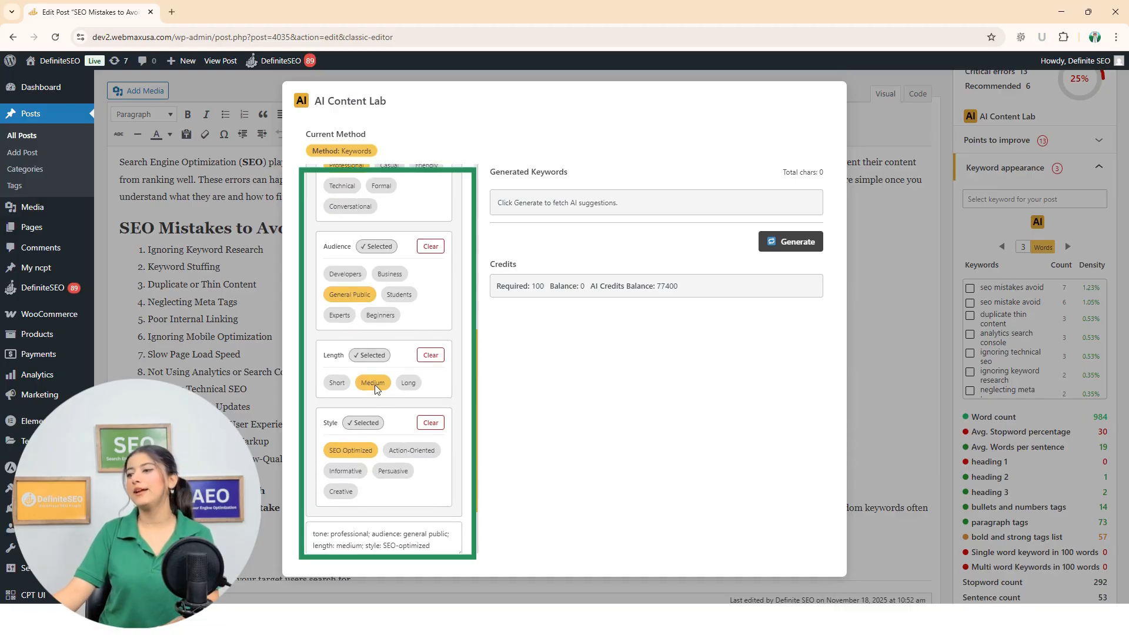
{"action": "scroll", "coordinate": [379, 389], "scroll_direction": "down", "scroll_amount": 2}
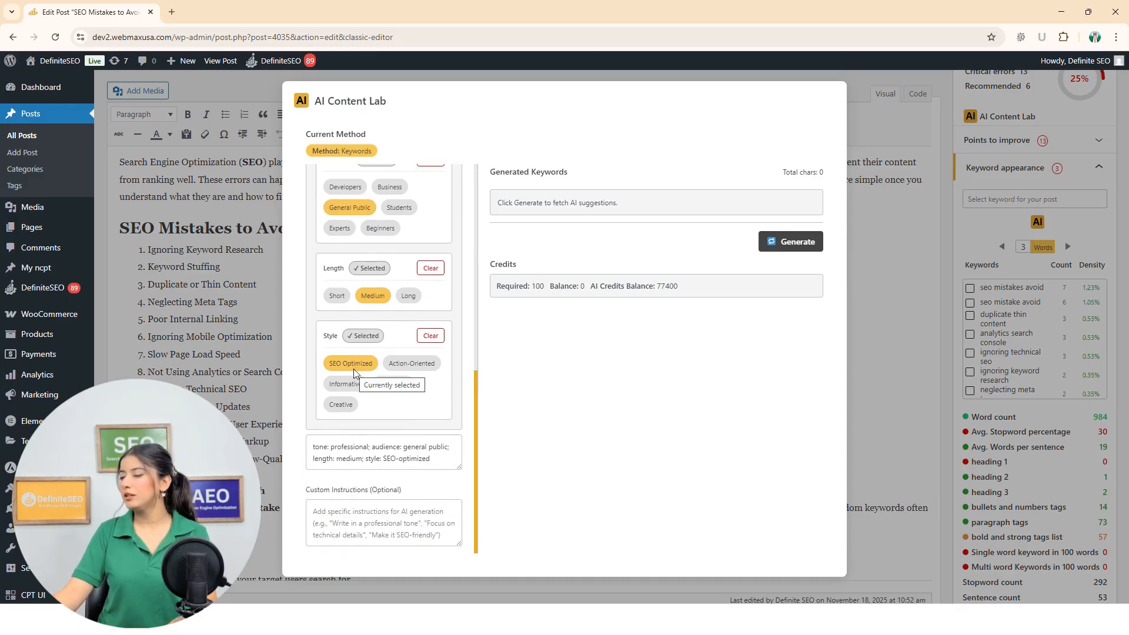
{"action": "left_click", "coordinate": [784, 231]}
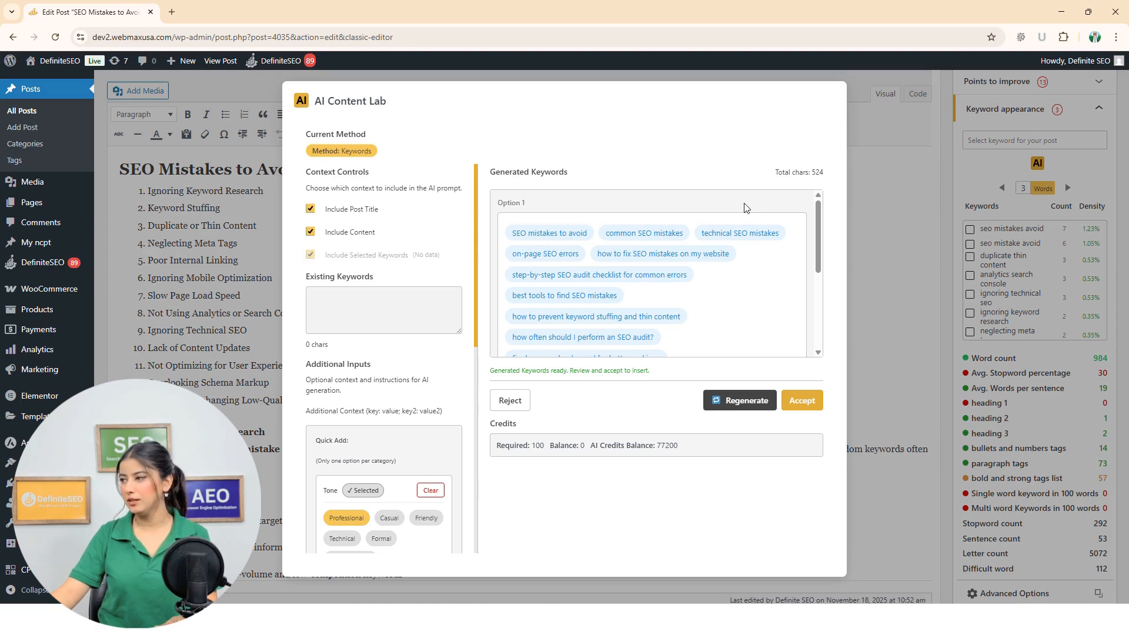
{"action": "scroll", "coordinate": [783, 230], "scroll_direction": "down", "scroll_amount": 1}
{"action": "scroll", "coordinate": [814, 240], "scroll_direction": "up", "scroll_amount": 1}
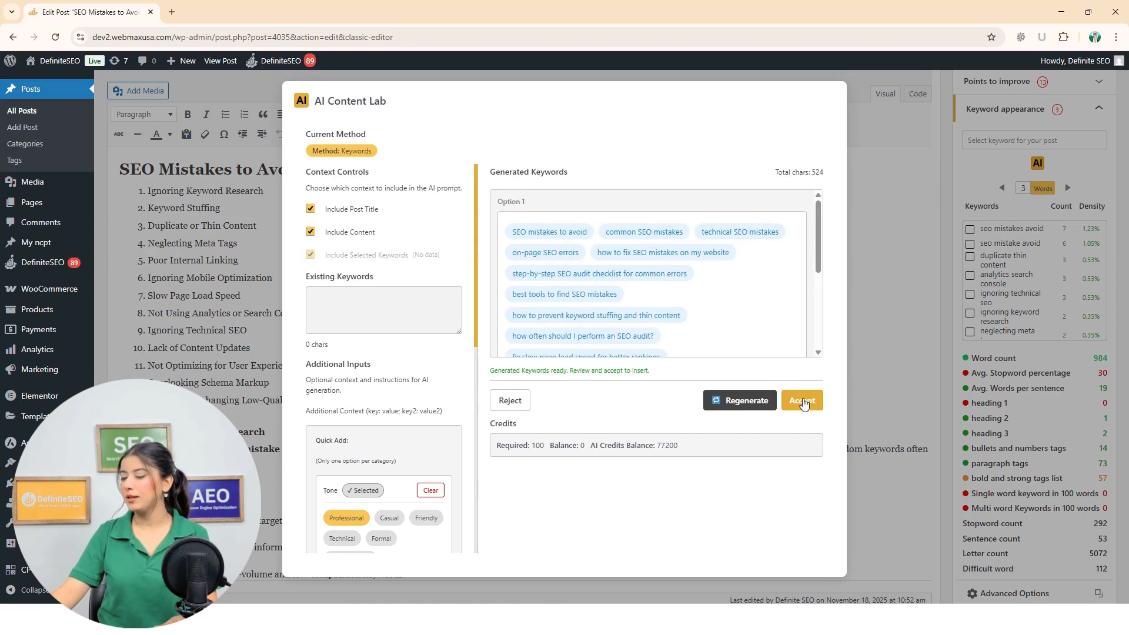
{"action": "left_click", "coordinate": [803, 403]}
Step: Collapse the keyword appearance section and open the post's search engine appearance settings
{"action": "scroll", "coordinate": [1071, 177], "scroll_direction": "up", "scroll_amount": 2}
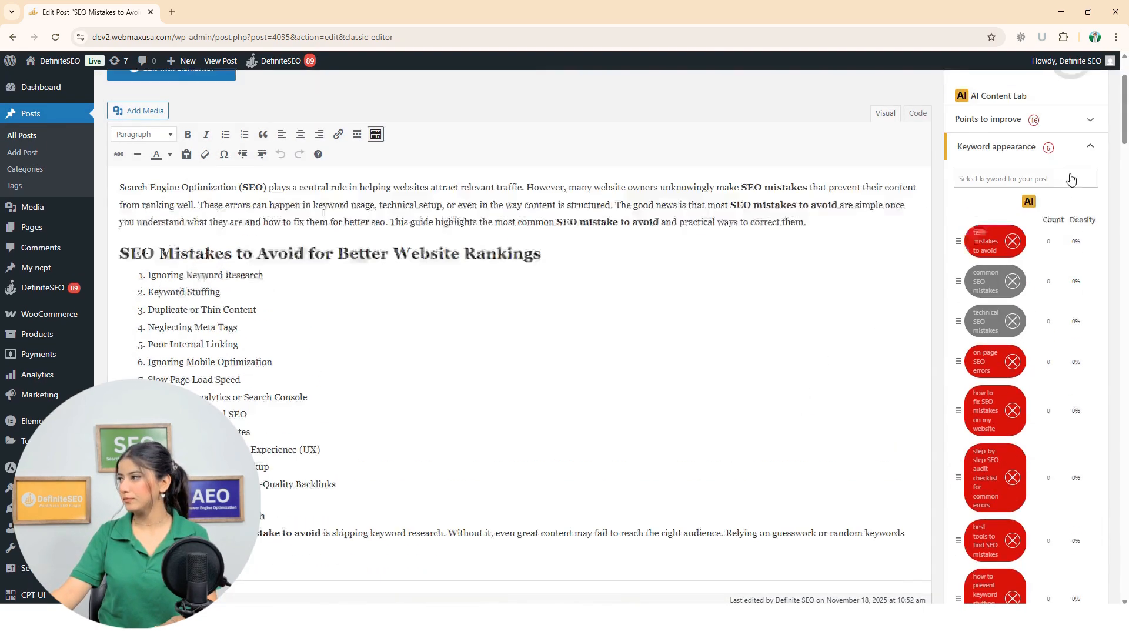
{"action": "left_click", "coordinate": [1089, 181]}
{"action": "scroll", "coordinate": [1124, 131], "scroll_direction": "up", "scroll_amount": 1}
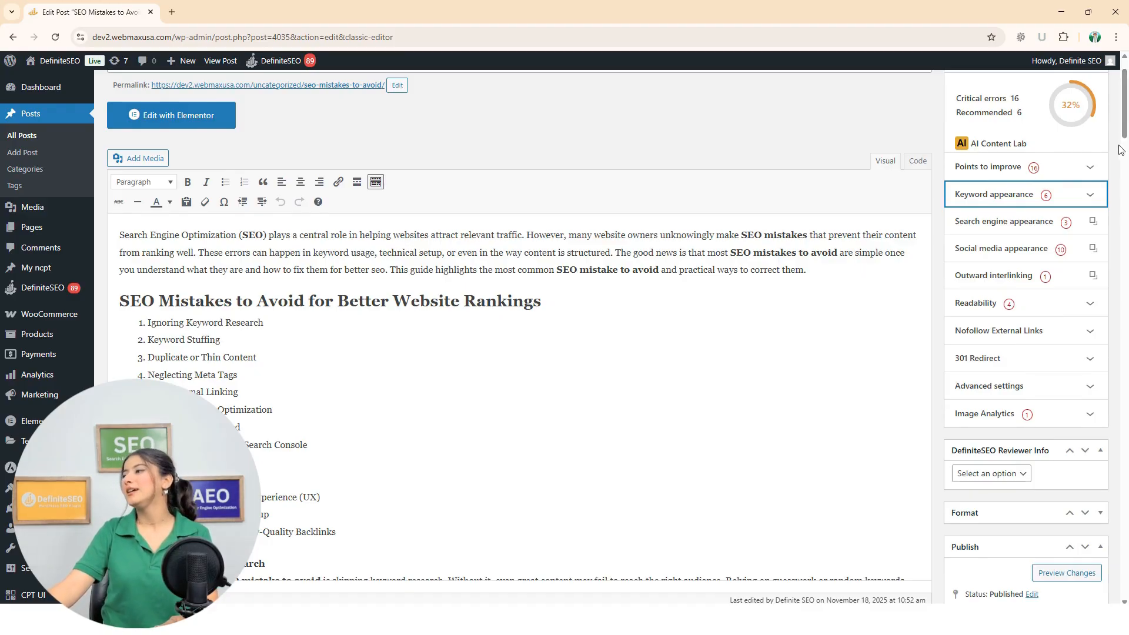
{"action": "scroll", "coordinate": [1123, 135], "scroll_direction": "up", "scroll_amount": 1}
{"action": "mouse_move", "coordinate": [1037, 306]}
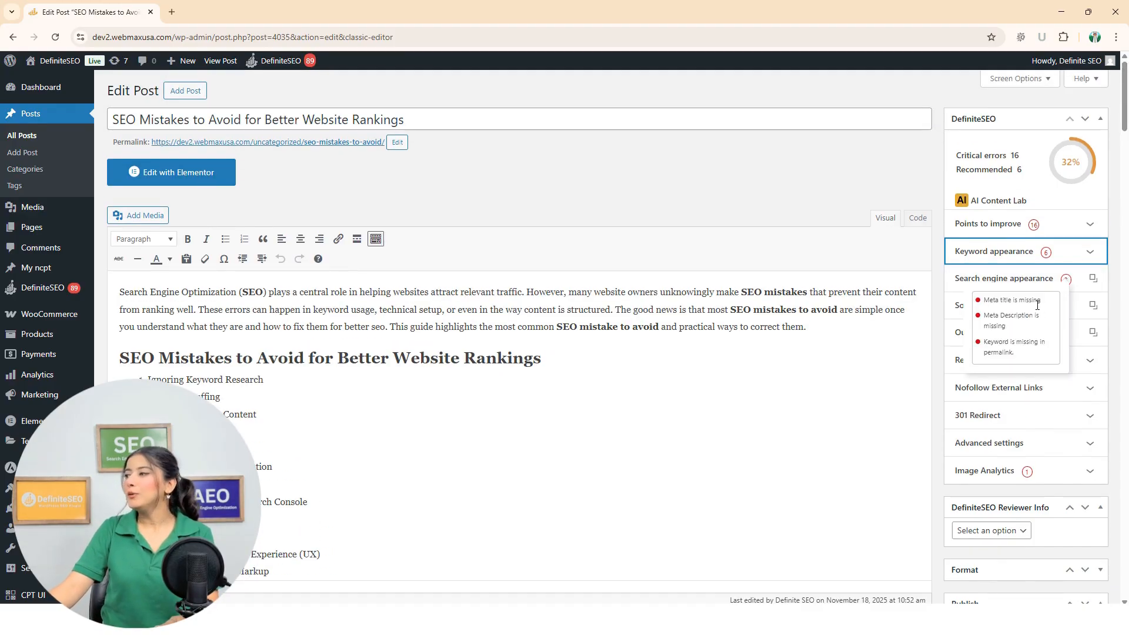
{"action": "left_click", "coordinate": [978, 283]}
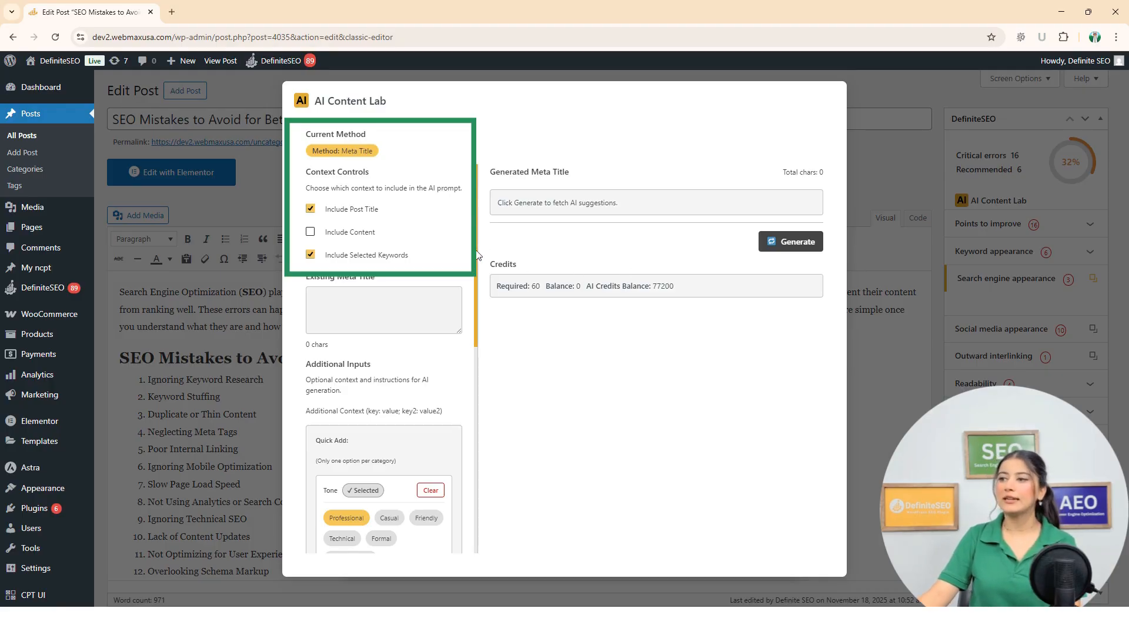
Step: Generate a meta title in AI Content Lab, keeping the preset context, tone, audience, length and style options
{"action": "mouse_move", "coordinate": [476, 253]}
{"action": "left_mouse_down"}
{"action": "mouse_move", "coordinate": [476, 263]}
{"action": "mouse_move", "coordinate": [477, 245]}
{"action": "left_mouse_up"}
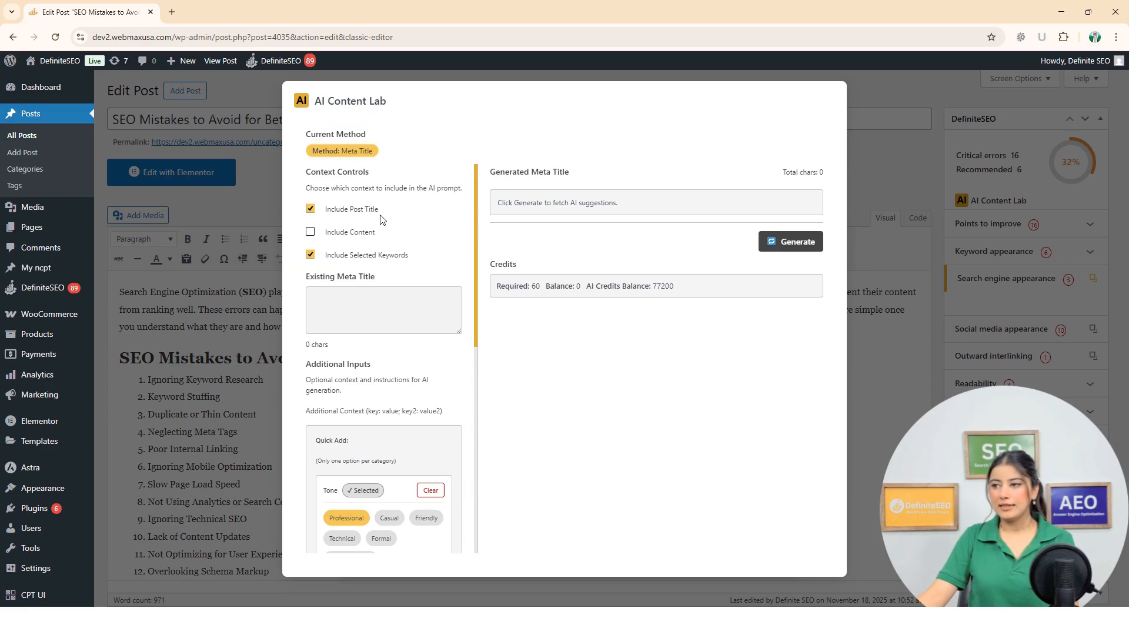
{"action": "scroll", "coordinate": [388, 277], "scroll_direction": "down", "scroll_amount": 2}
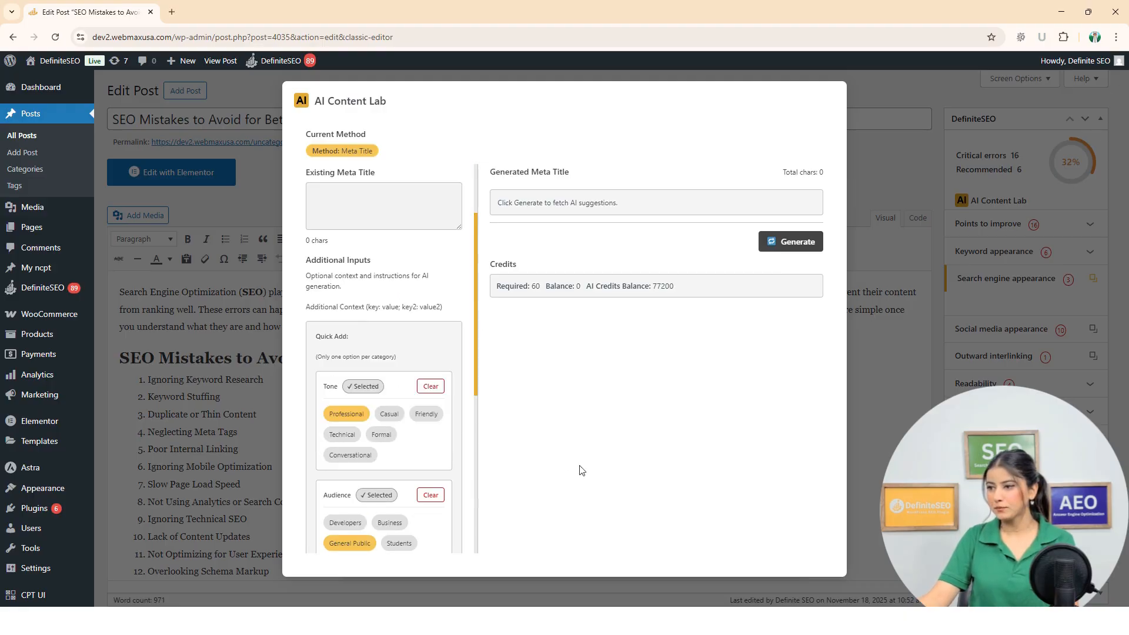
{"action": "scroll", "coordinate": [417, 347], "scroll_direction": "down", "scroll_amount": 2}
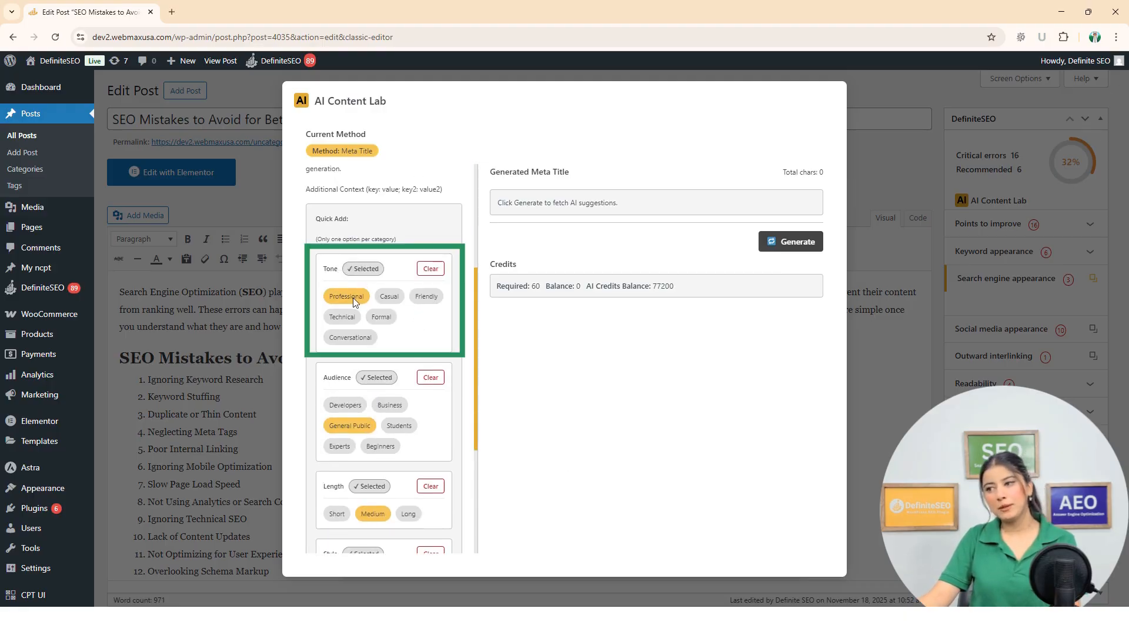
{"action": "scroll", "coordinate": [353, 301], "scroll_direction": "down", "scroll_amount": 2}
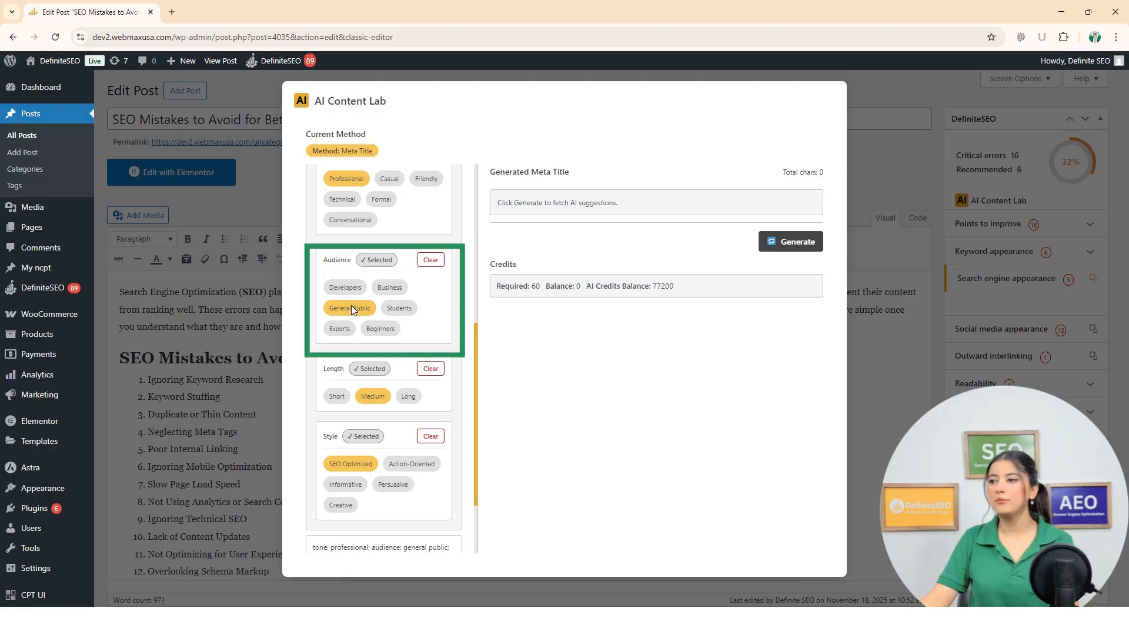
{"action": "scroll", "coordinate": [360, 312], "scroll_direction": "down", "scroll_amount": 2}
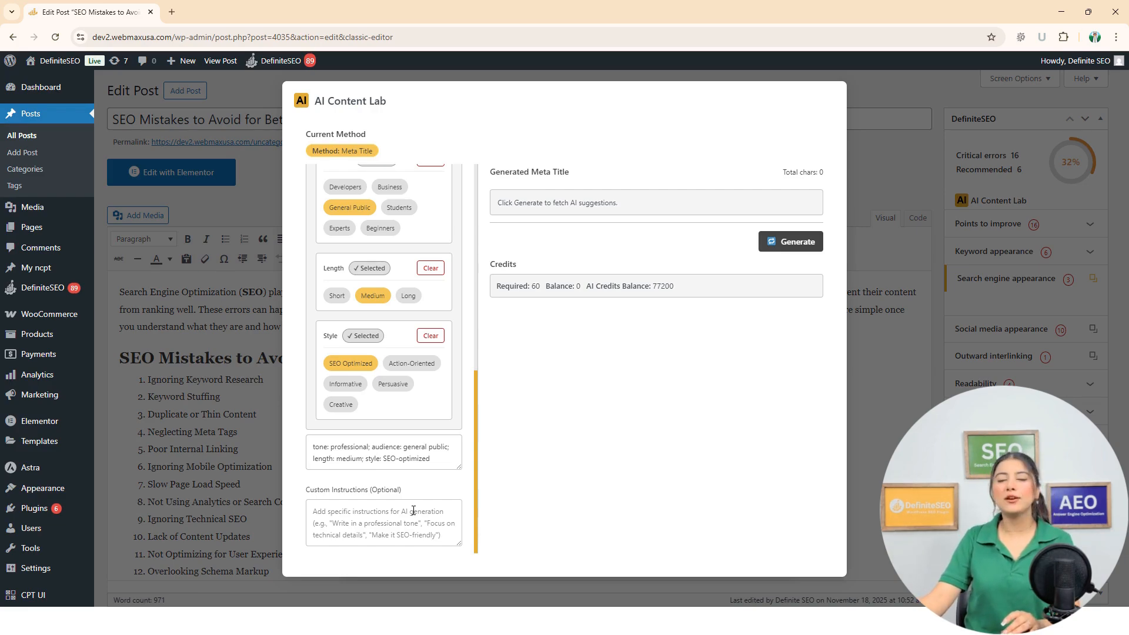
{"action": "scroll", "coordinate": [405, 465], "scroll_direction": "up", "scroll_amount": 10}
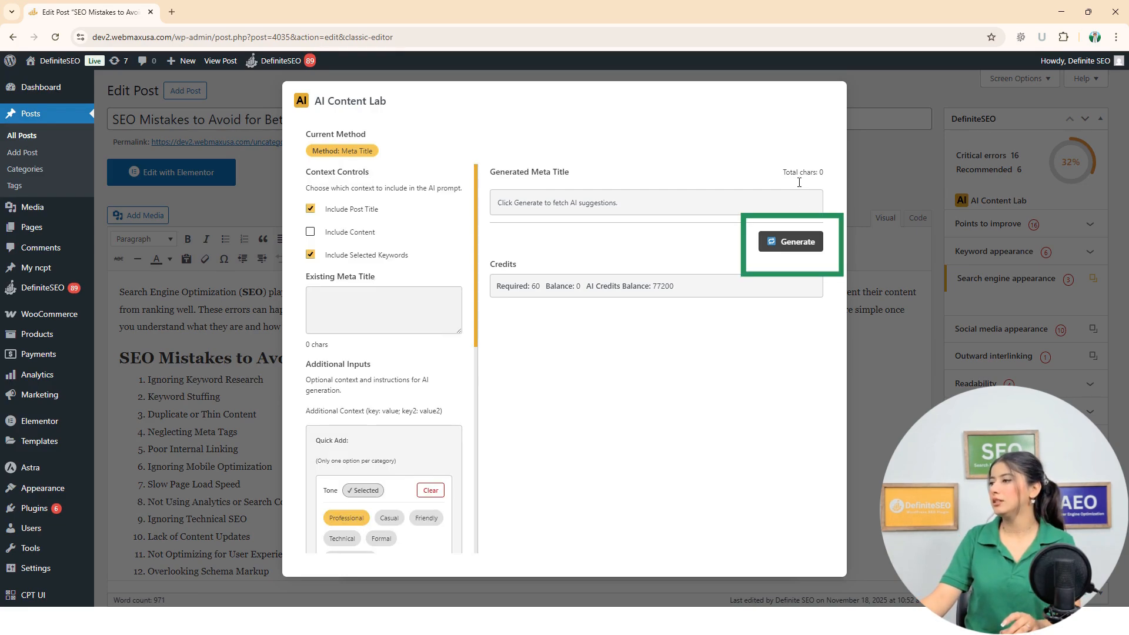
{"action": "left_click", "coordinate": [785, 244]}
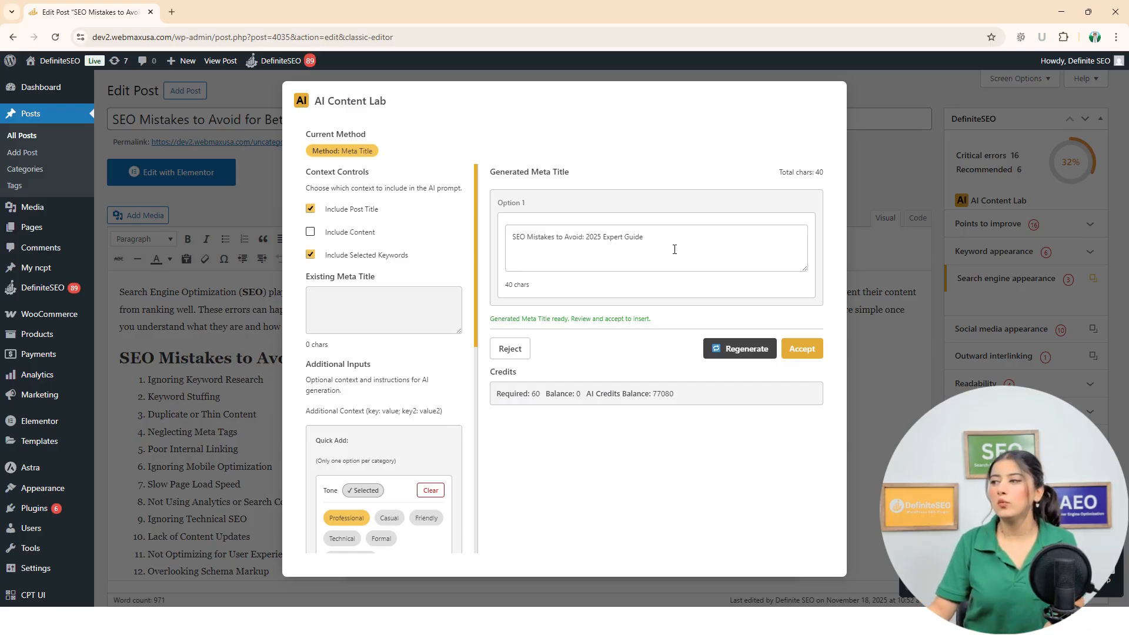
Step: Regenerate the meta title suggestion and accept the new version into the Title field
{"action": "left_click_drag", "start_coordinate": [651, 241], "coordinate": [587, 245]}
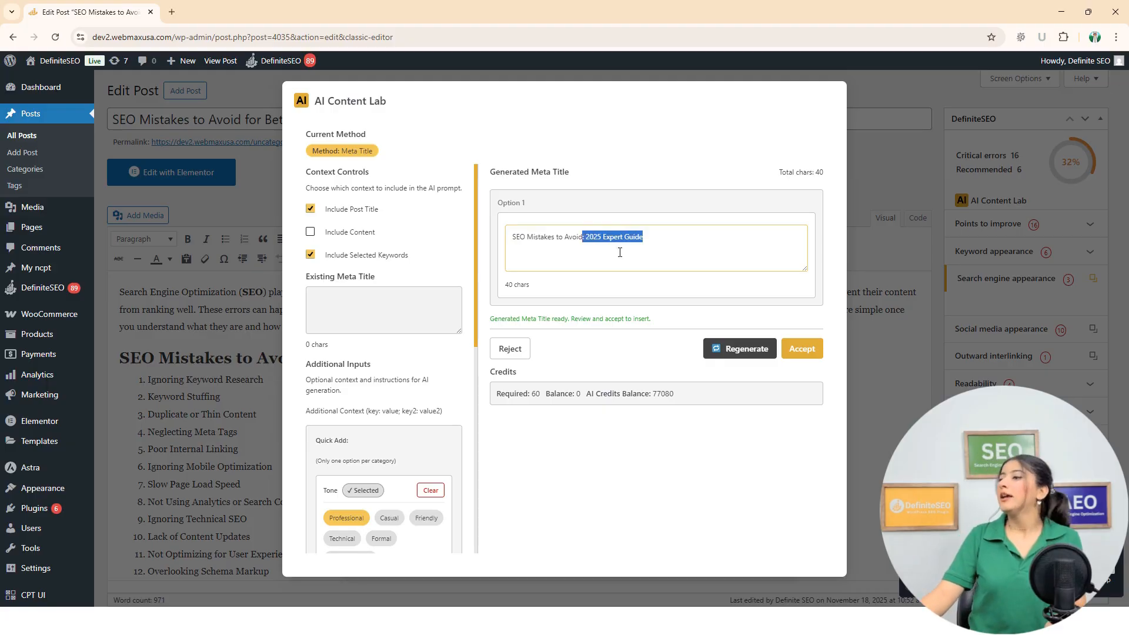
{"action": "left_click", "coordinate": [648, 248]}
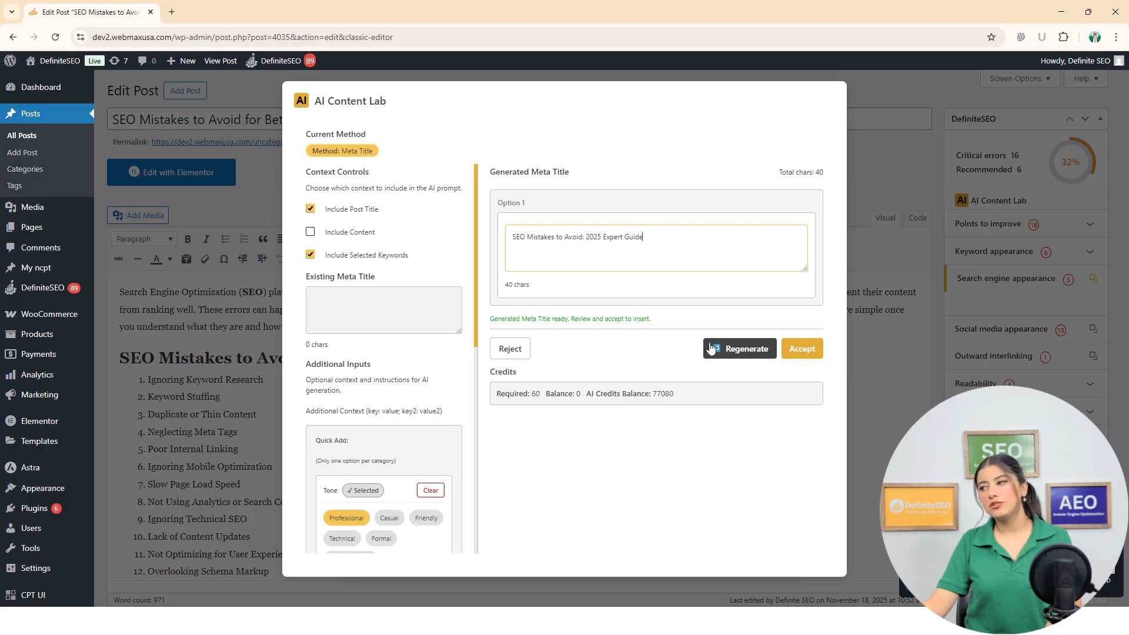
{"action": "left_click", "coordinate": [733, 353]}
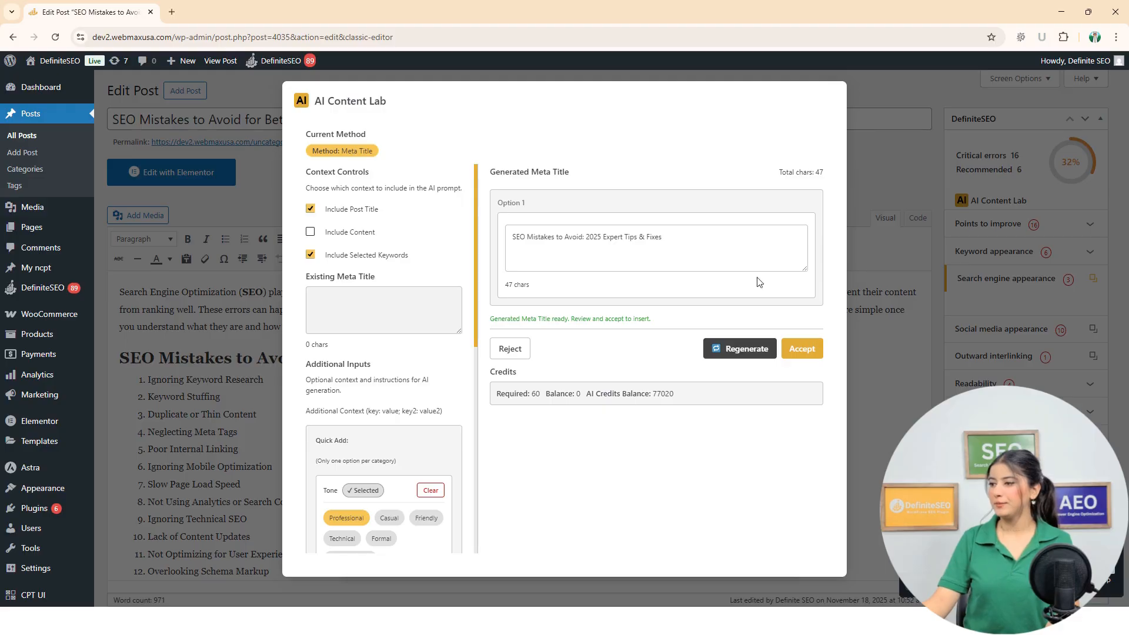
{"action": "left_click", "coordinate": [804, 352]}
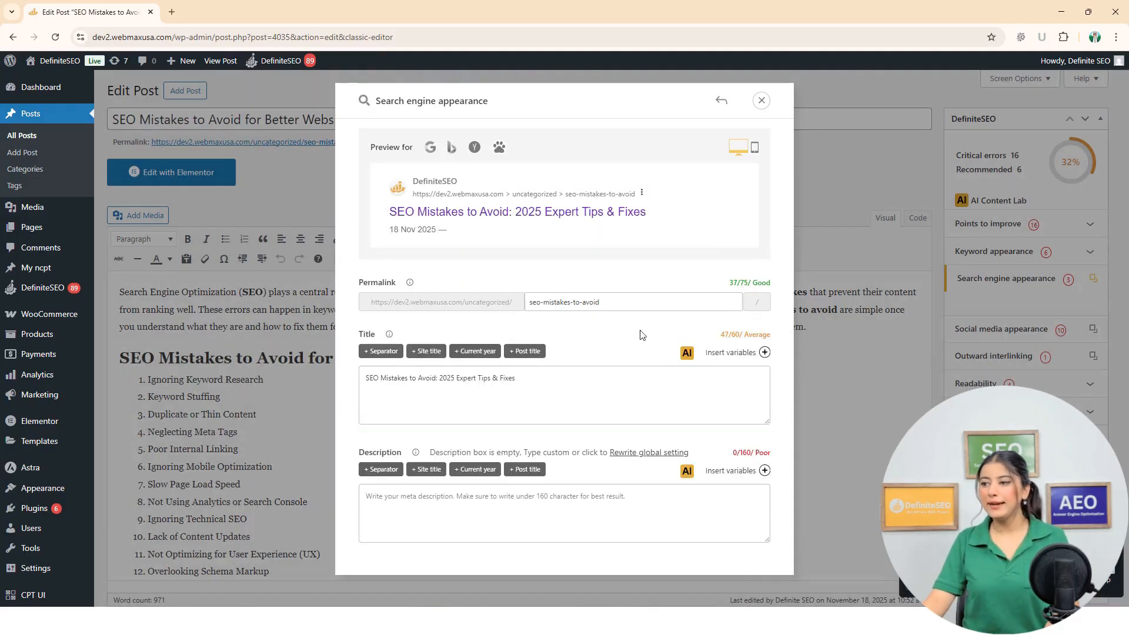
Step: Review the inserted meta title in the search engine appearance settings and close them
{"action": "left_click_drag", "start_coordinate": [515, 378], "coordinate": [360, 377]}
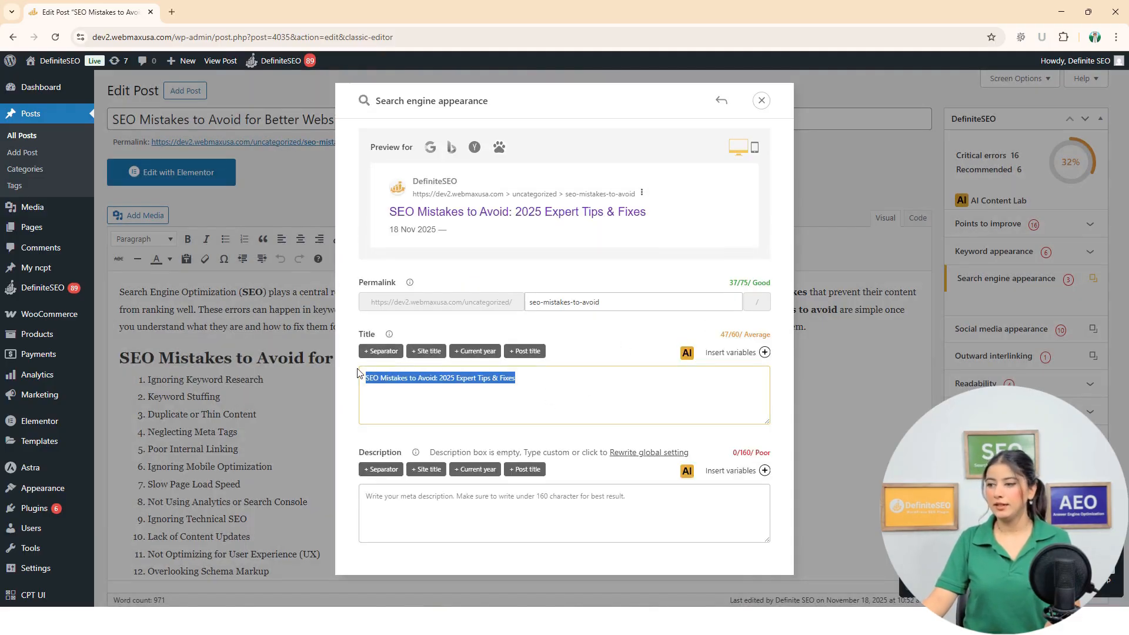
{"action": "left_click", "coordinate": [541, 402]}
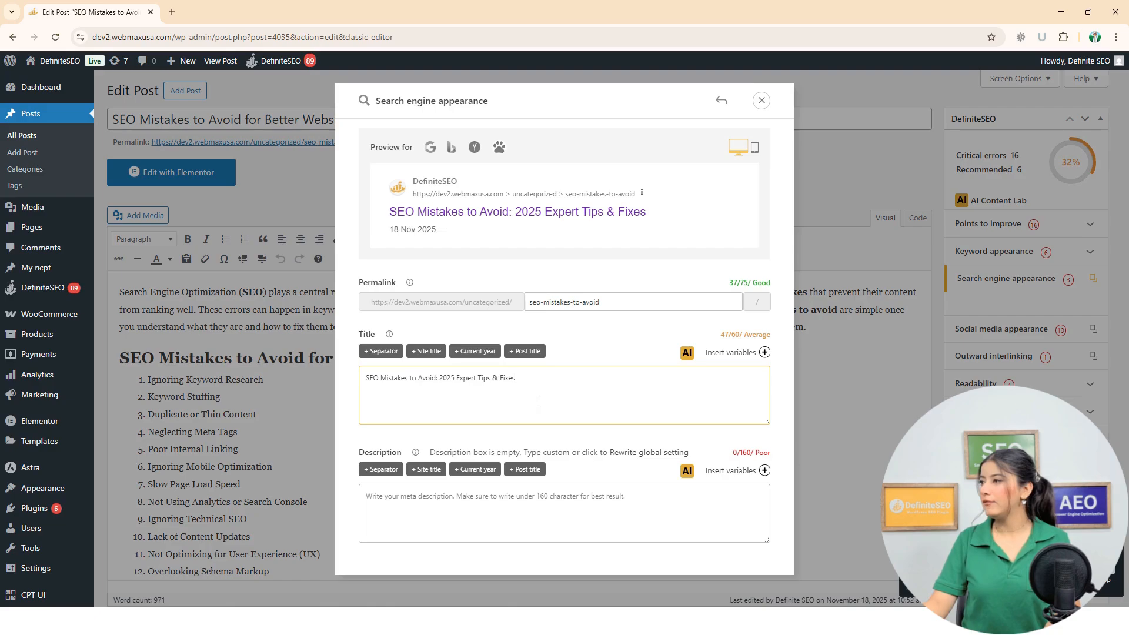
{"action": "left_click_drag", "start_coordinate": [516, 378], "coordinate": [363, 377]}
{"action": "left_click", "coordinate": [773, 134]}
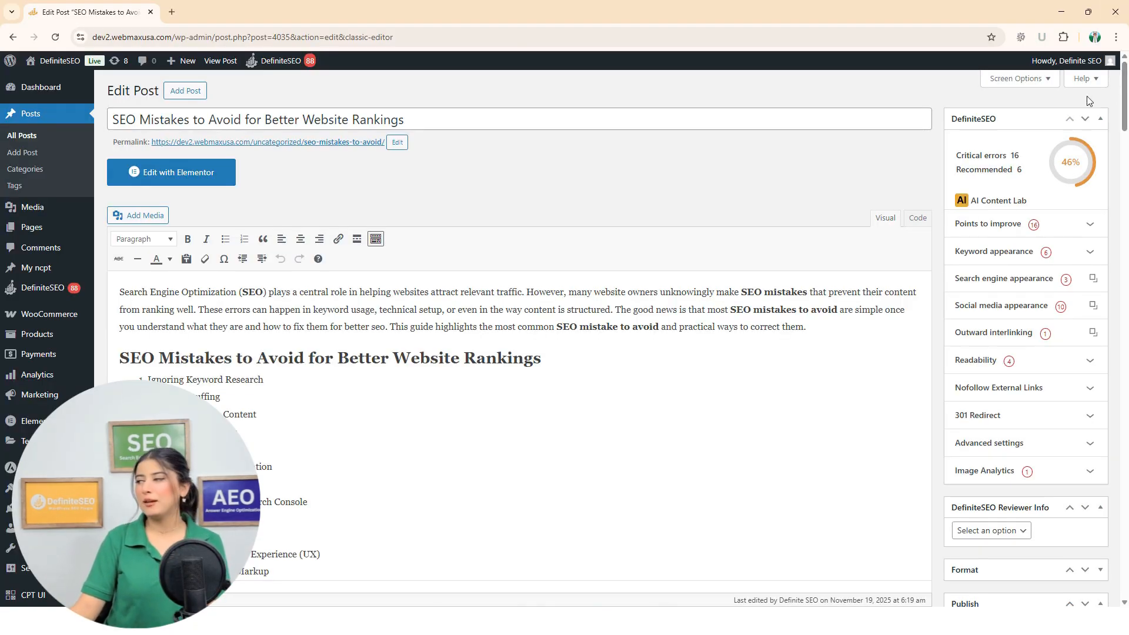
Step: Reopen the search engine appearance settings and check the variables that can be inserted in the meta description
{"action": "left_click_drag", "start_coordinate": [1124, 106], "coordinate": [1124, 111]}
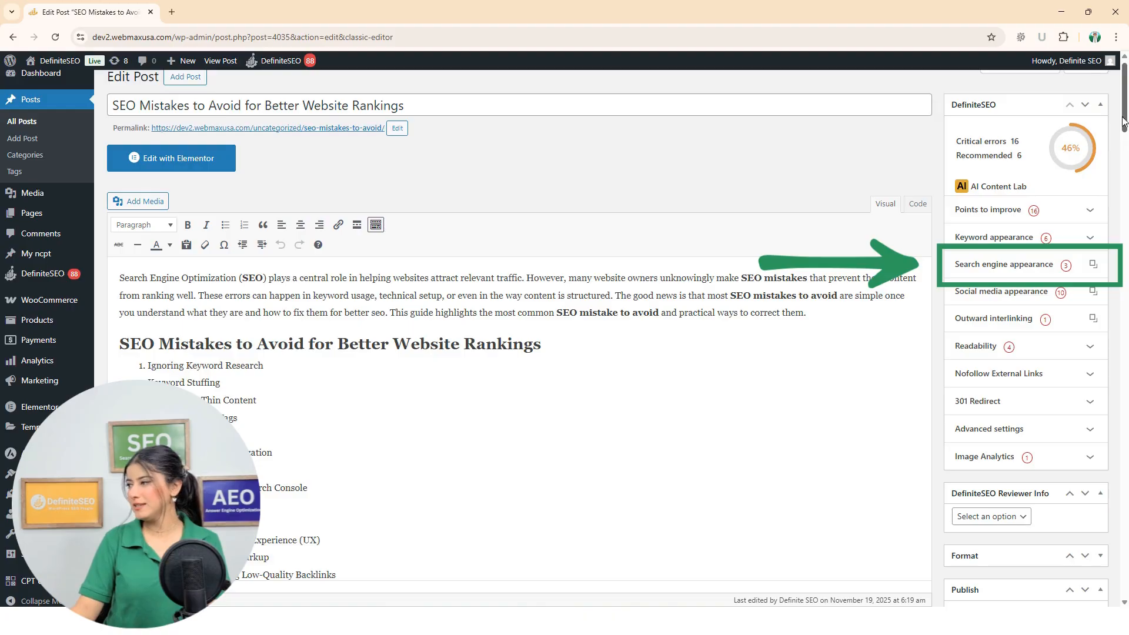
{"action": "left_click", "coordinate": [1005, 264]}
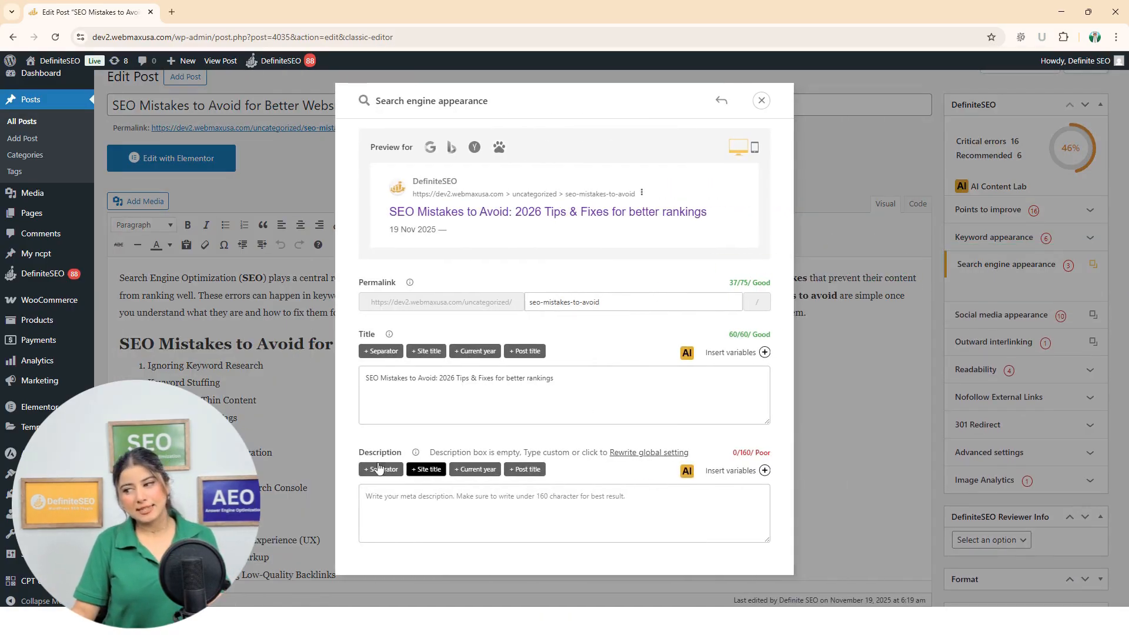
{"action": "mouse_move", "coordinate": [415, 453]}
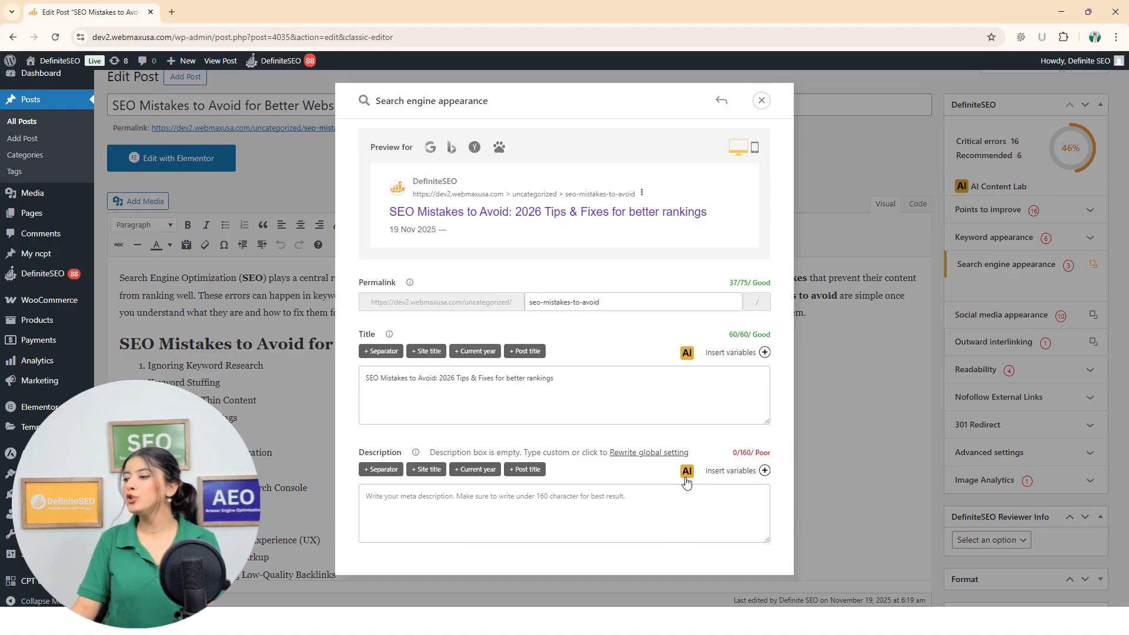
{"action": "left_click", "coordinate": [765, 470]}
{"action": "left_click", "coordinate": [783, 439]}
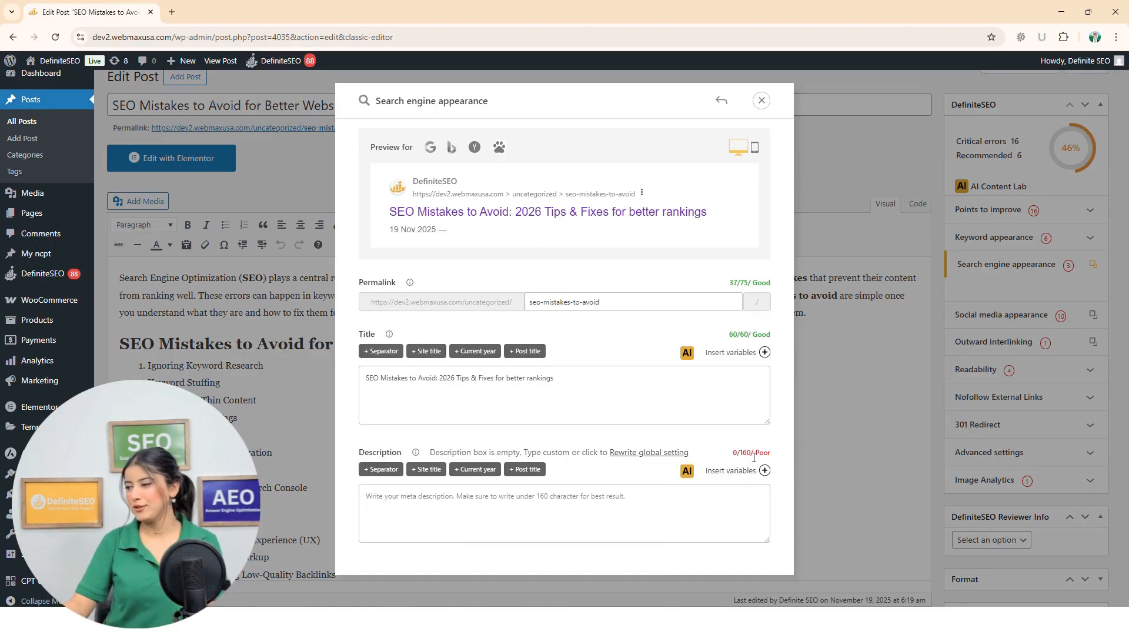
Step: Generate a meta description in AI Content Lab, keeping the preset context, tone, audience, length and style options
{"action": "left_click", "coordinate": [687, 471]}
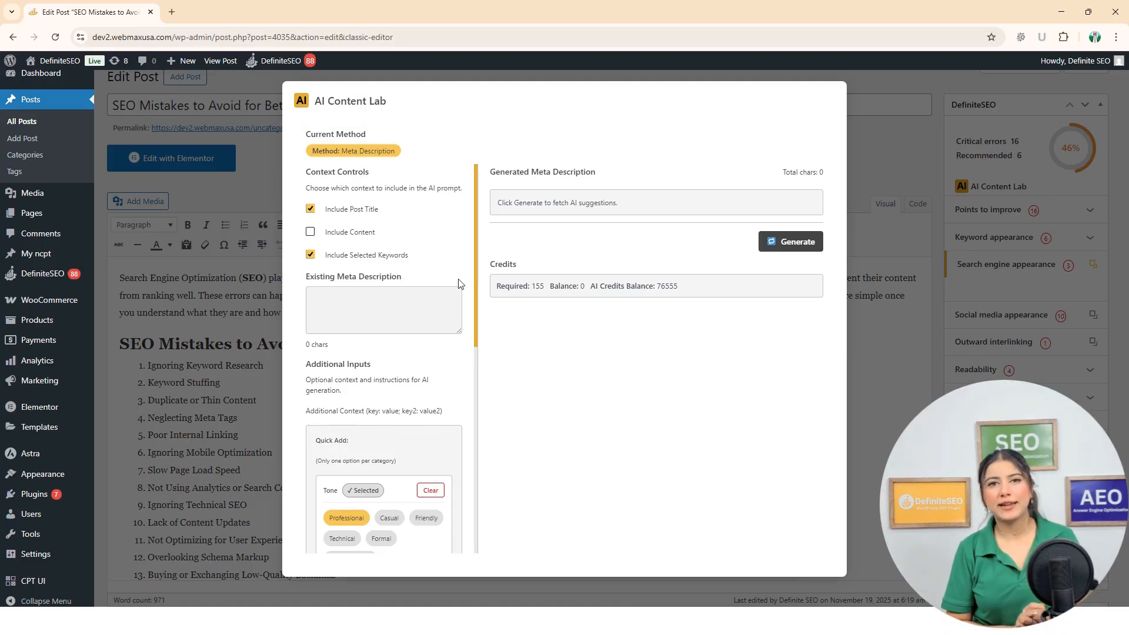
{"action": "scroll", "coordinate": [441, 217], "scroll_direction": "down", "scroll_amount": 4}
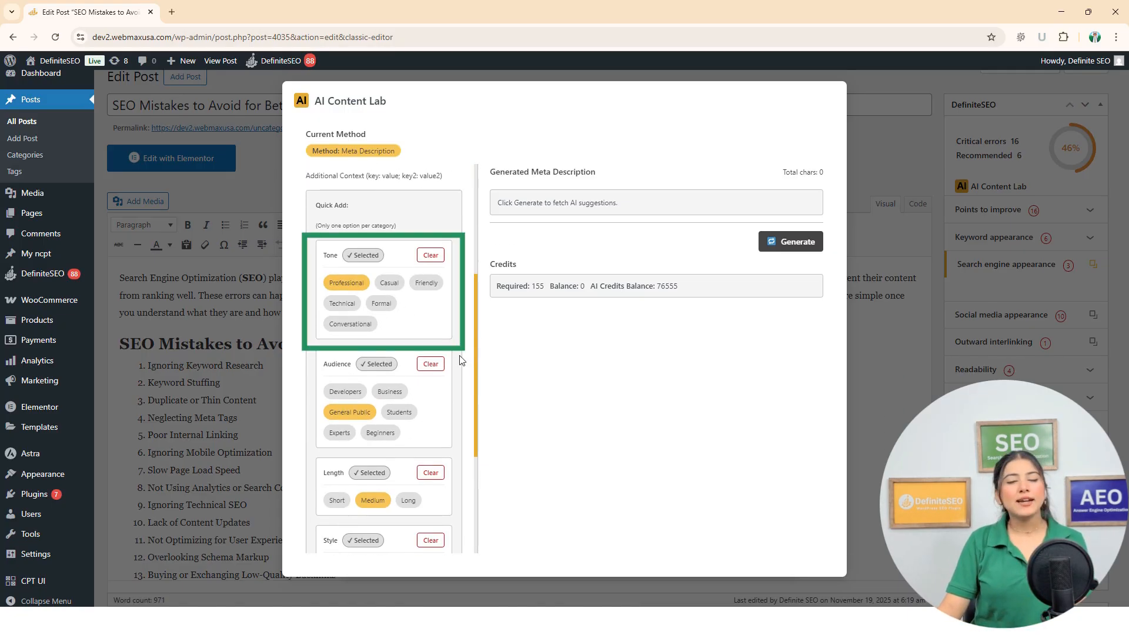
{"action": "scroll", "coordinate": [465, 361], "scroll_direction": "down", "scroll_amount": 2}
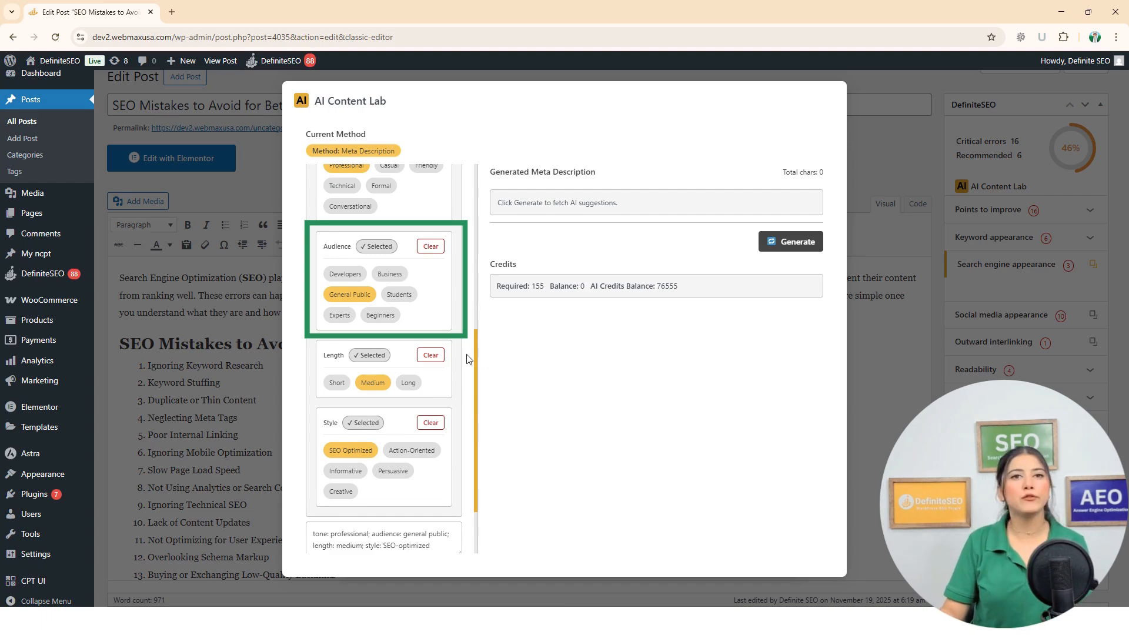
{"action": "scroll", "coordinate": [448, 352], "scroll_direction": "down", "scroll_amount": 1}
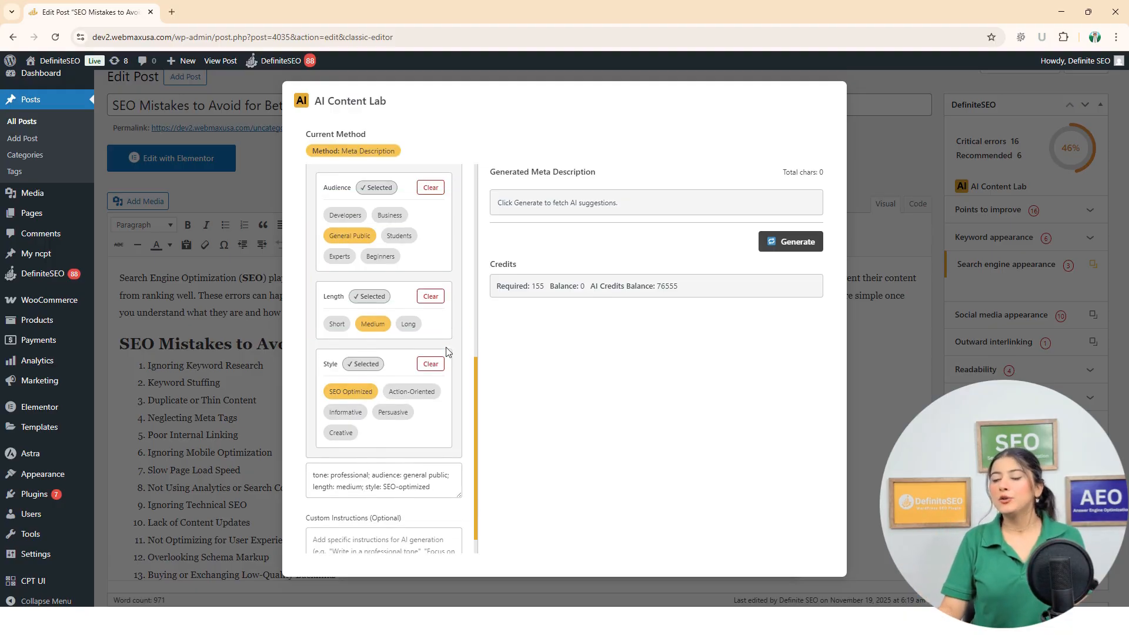
{"action": "scroll", "coordinate": [449, 352], "scroll_direction": "down", "scroll_amount": 1}
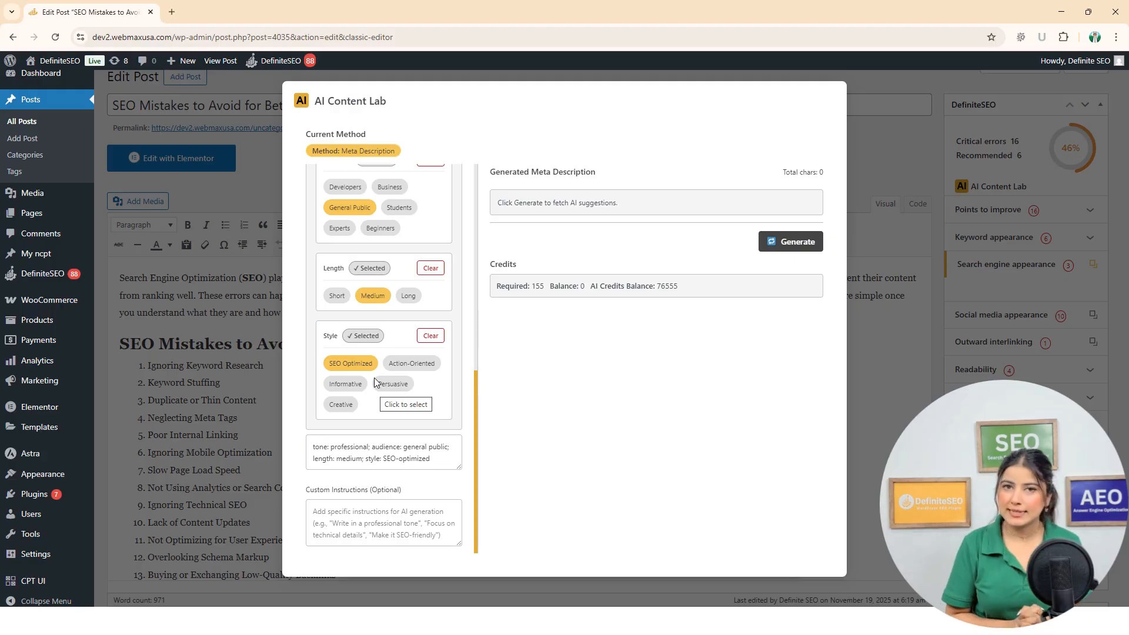
{"action": "scroll", "coordinate": [420, 386], "scroll_direction": "up", "scroll_amount": 1}
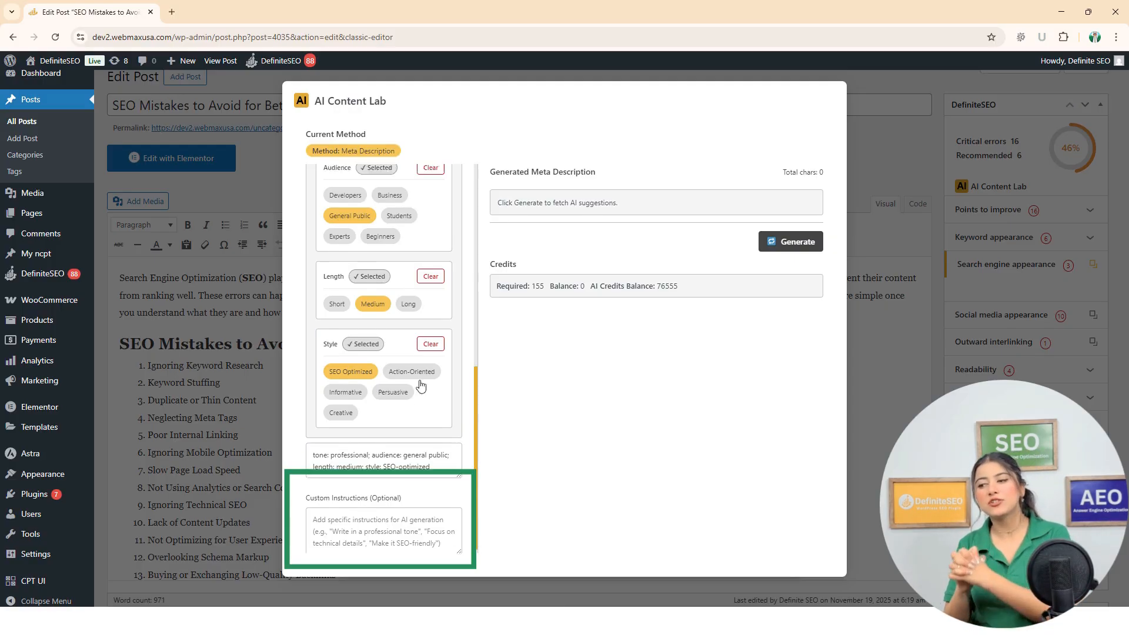
{"action": "scroll", "coordinate": [420, 385], "scroll_direction": "up", "scroll_amount": 6}
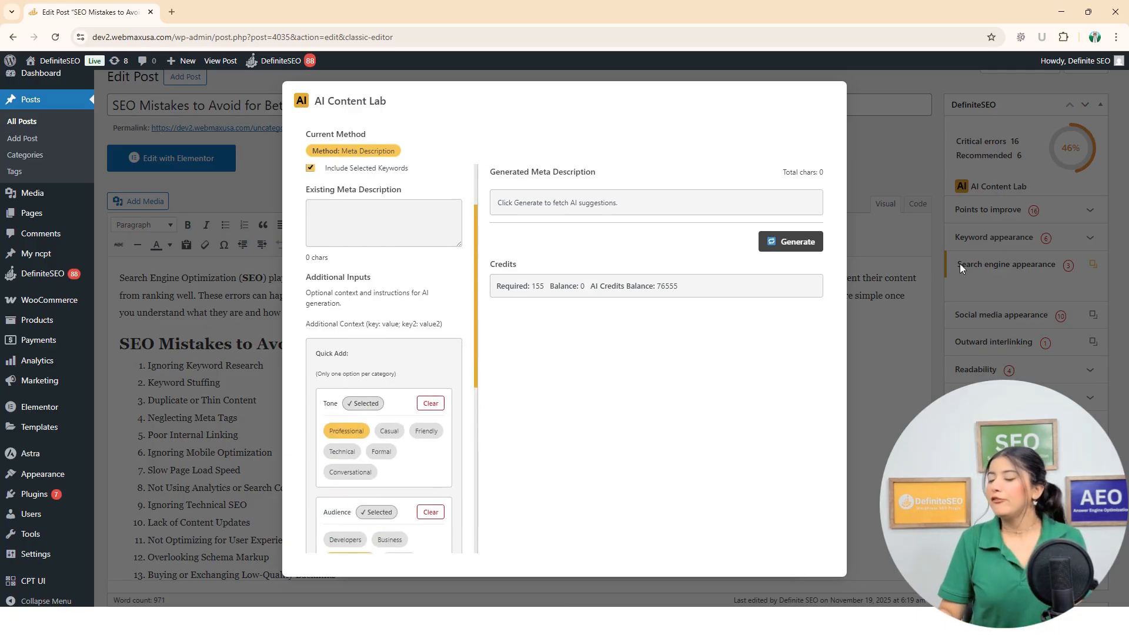
{"action": "left_click", "coordinate": [790, 244]}
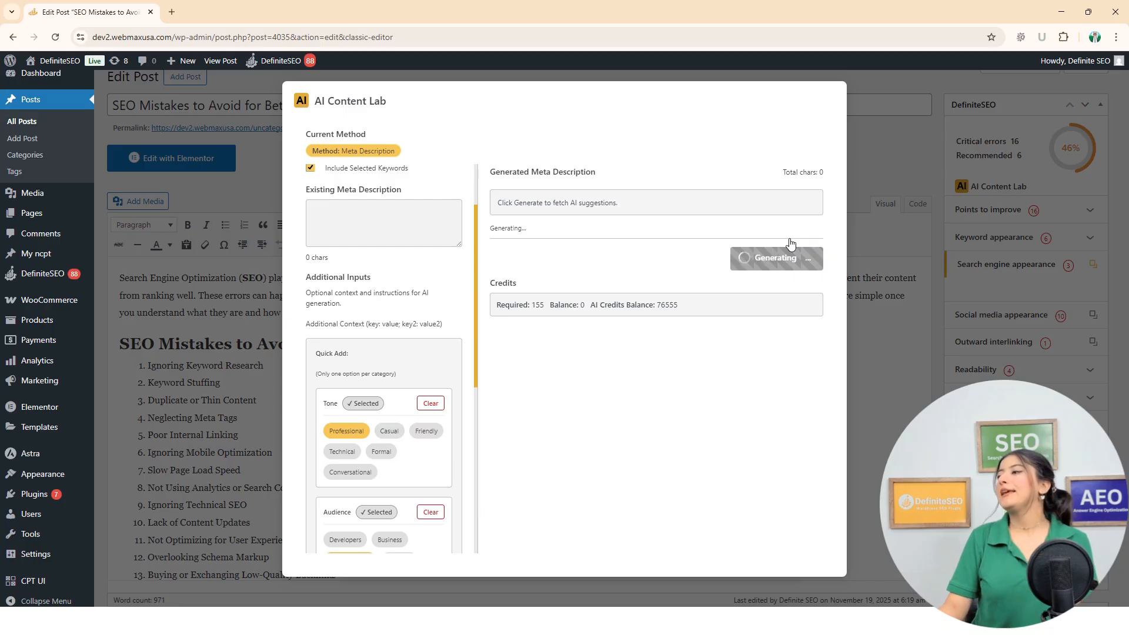